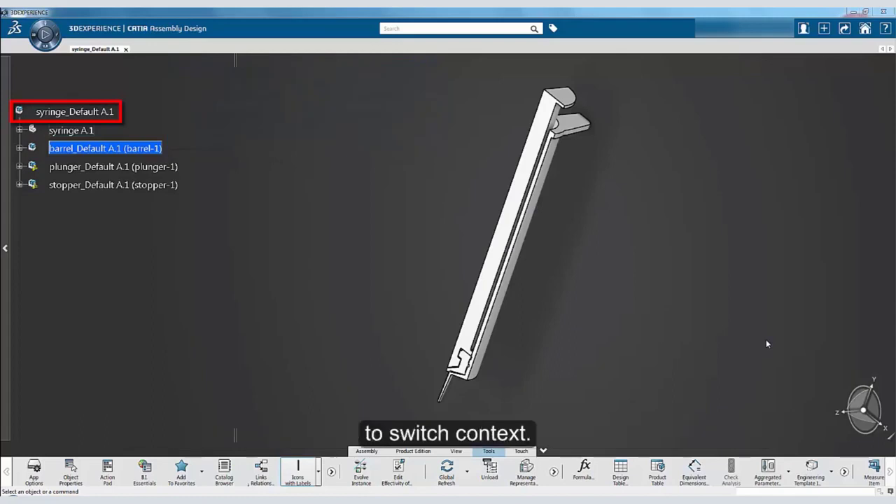
Activate the root assembly syringe_Default A.1, search the simulation apps for "structural" and launch the Structural Model Creation app.
double_click(116, 112)
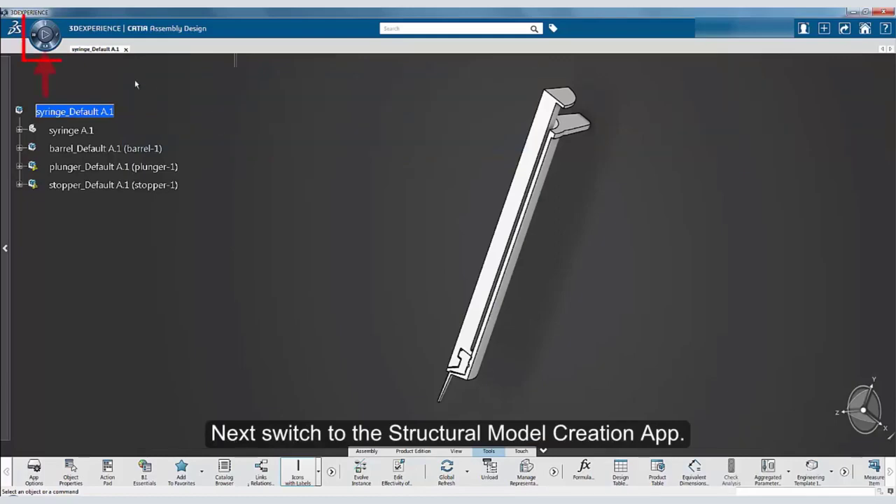
click(44, 35)
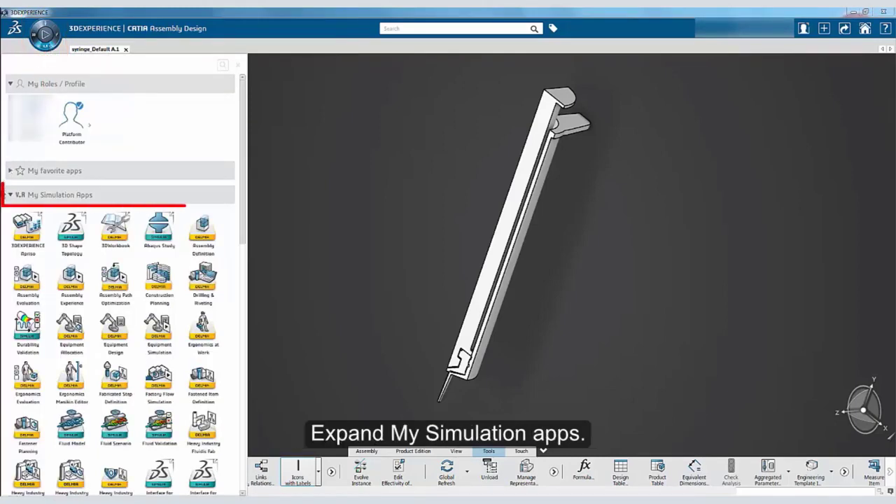
click(9, 197)
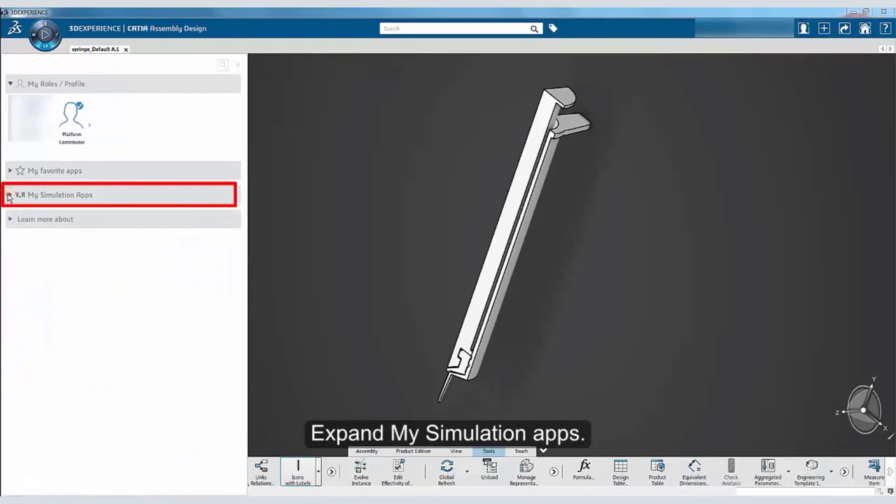
click(9, 196)
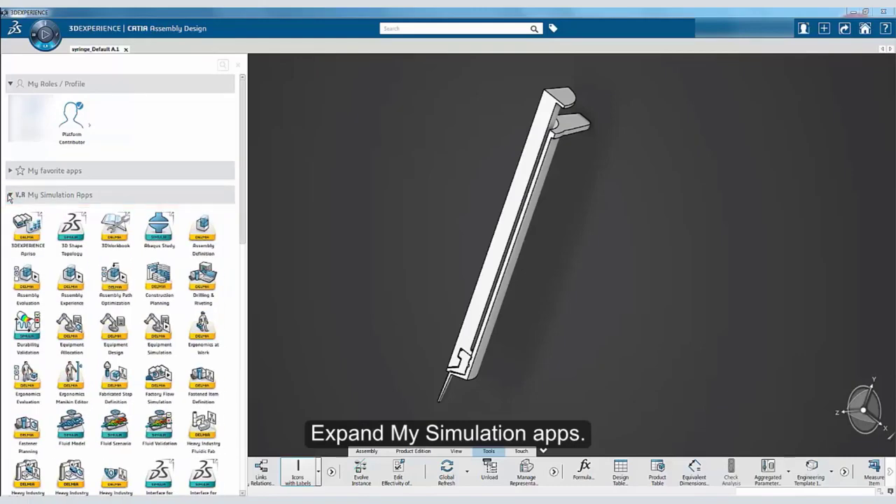
click(222, 66)
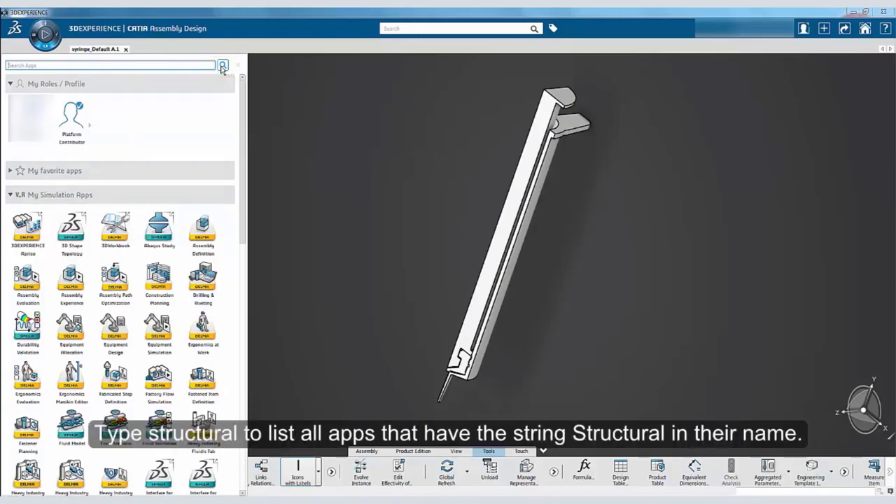
click(87, 64)
text(structural)
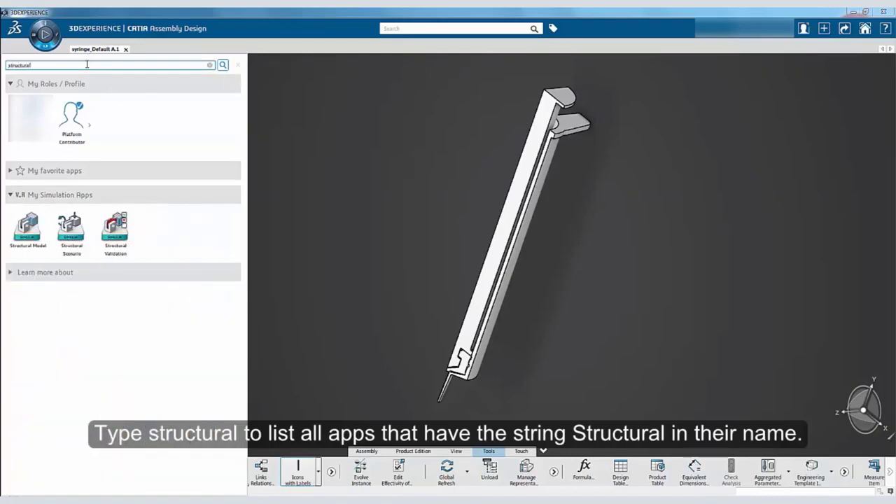
click(26, 228)
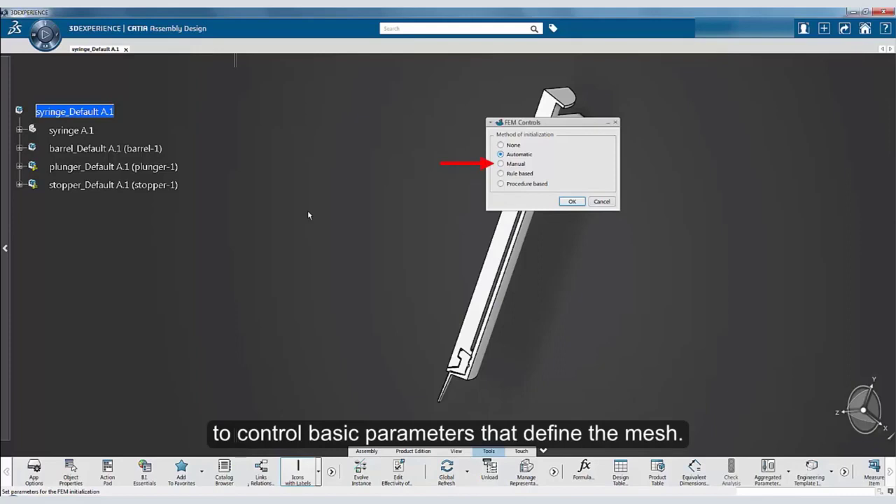
Look through the Manual and Rule based initialization options, and create the assembly's finite element model with the Automatic method.
click(501, 164)
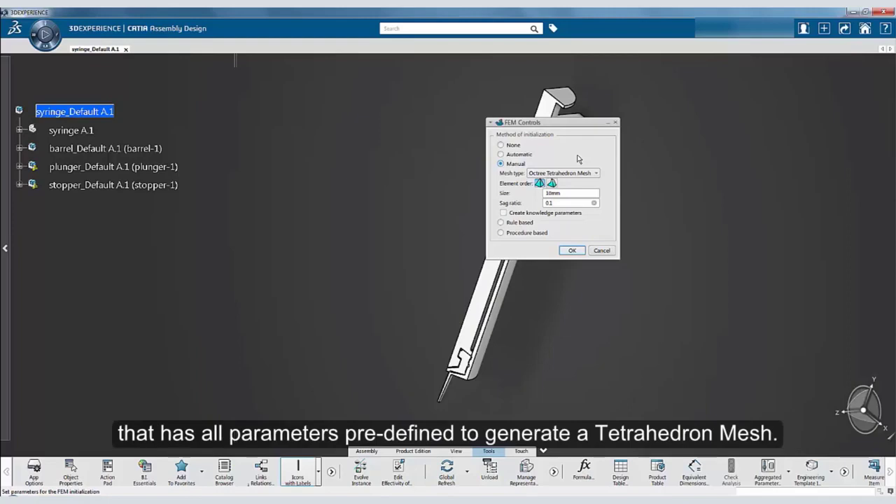
click(501, 221)
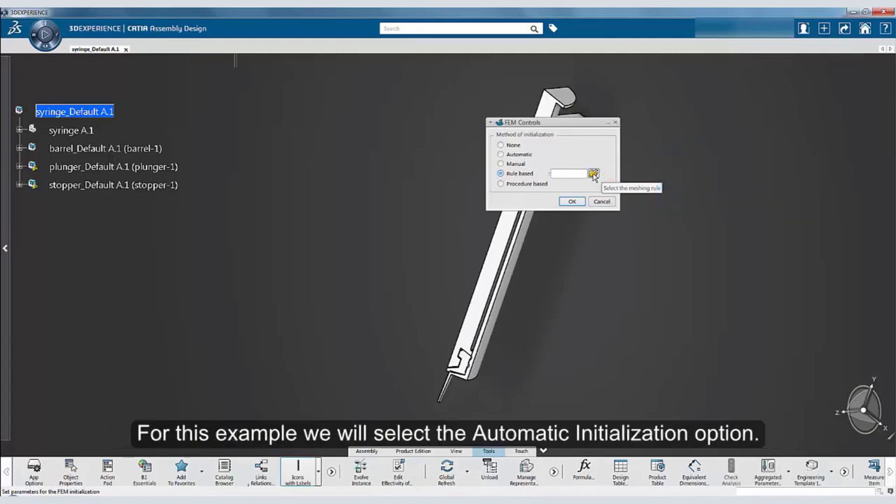
click(519, 154)
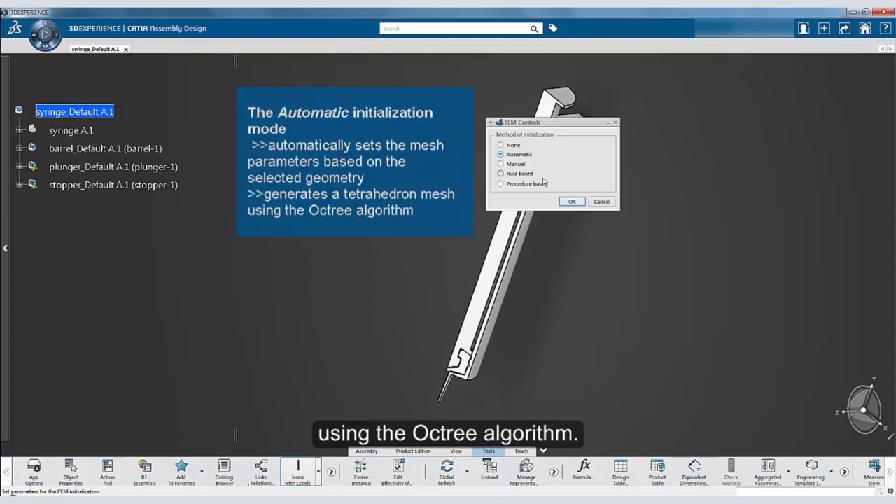
click(572, 201)
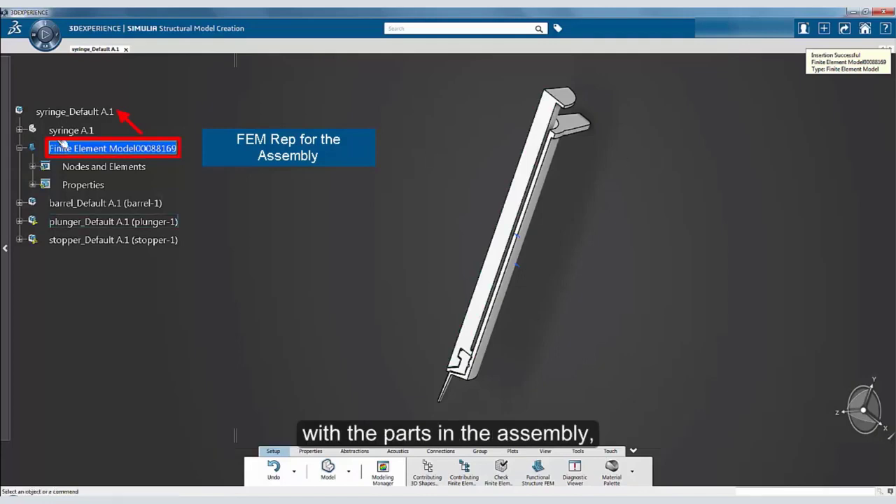
Review the definitions of the three Octree Tetrahedron meshes under Nodes and Elements to see which part each one supports.
click(33, 167)
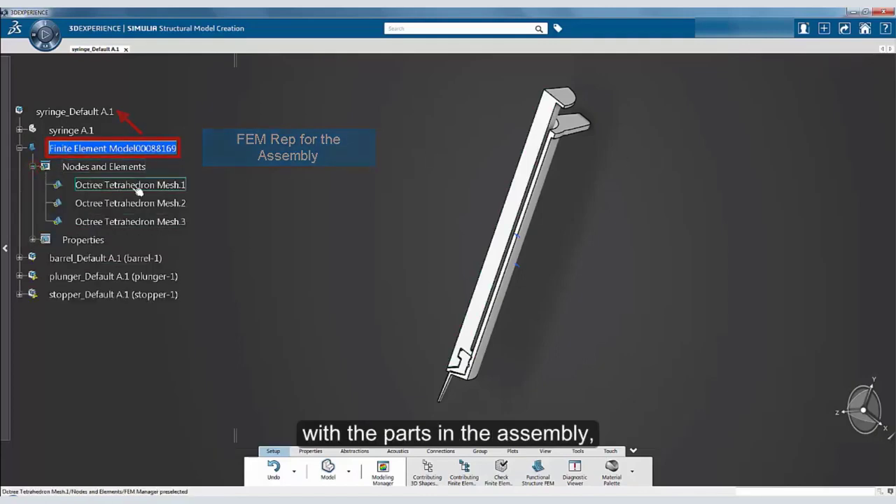
double_click(110, 184)
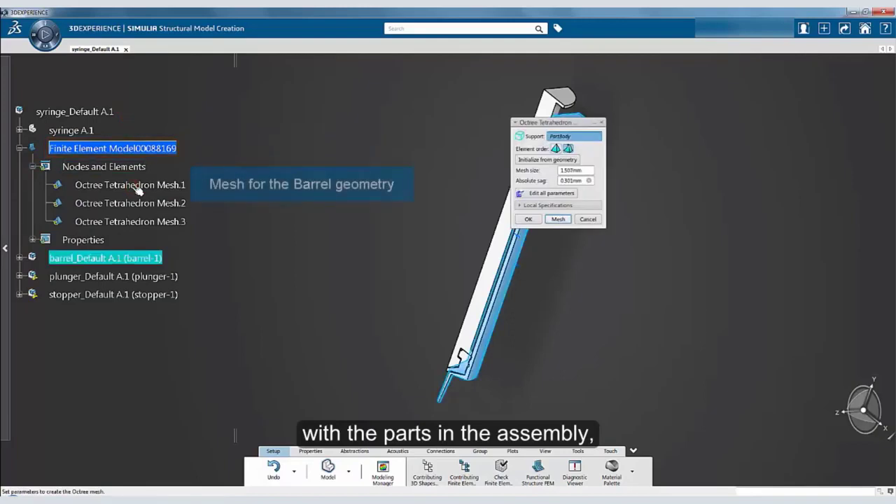
click(588, 219)
double_click(172, 207)
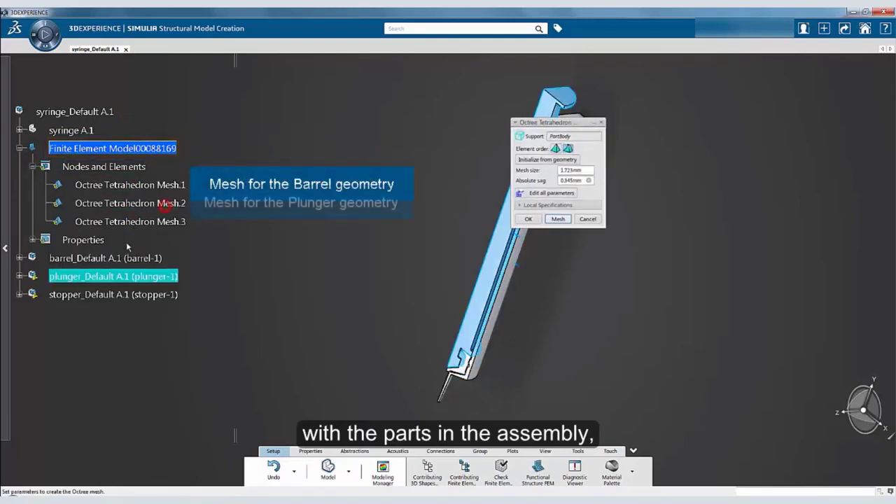
click(584, 217)
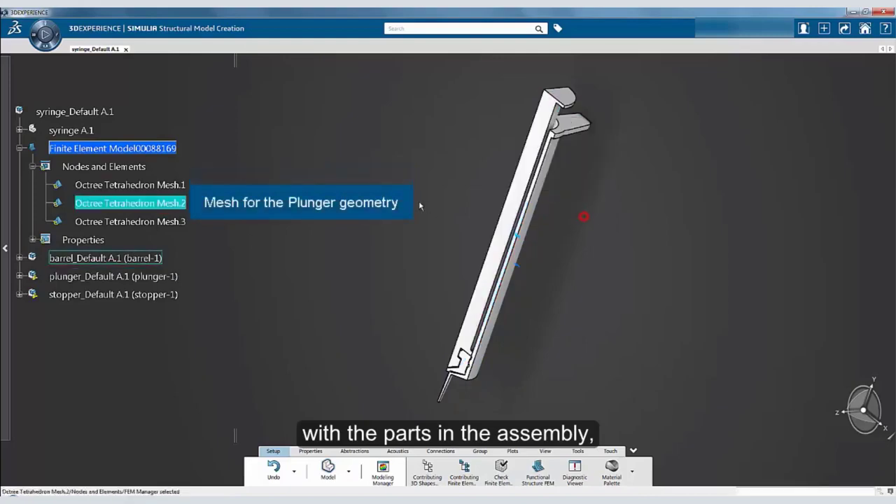
double_click(176, 221)
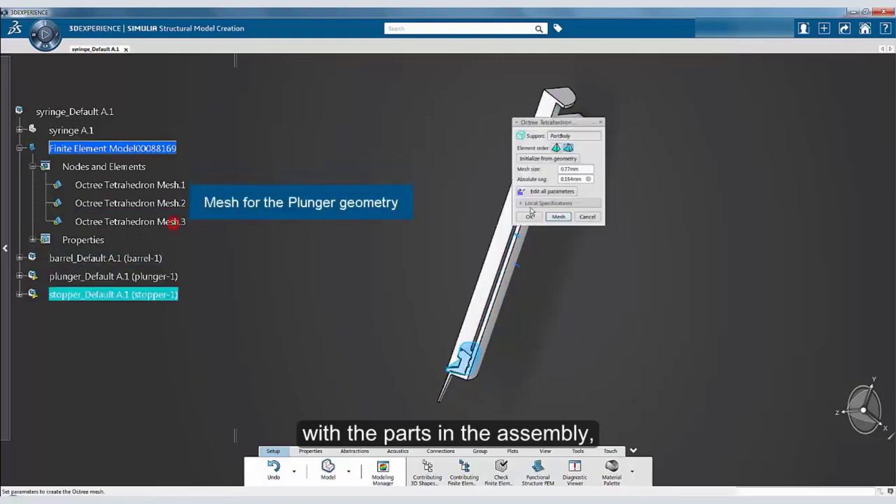
click(593, 221)
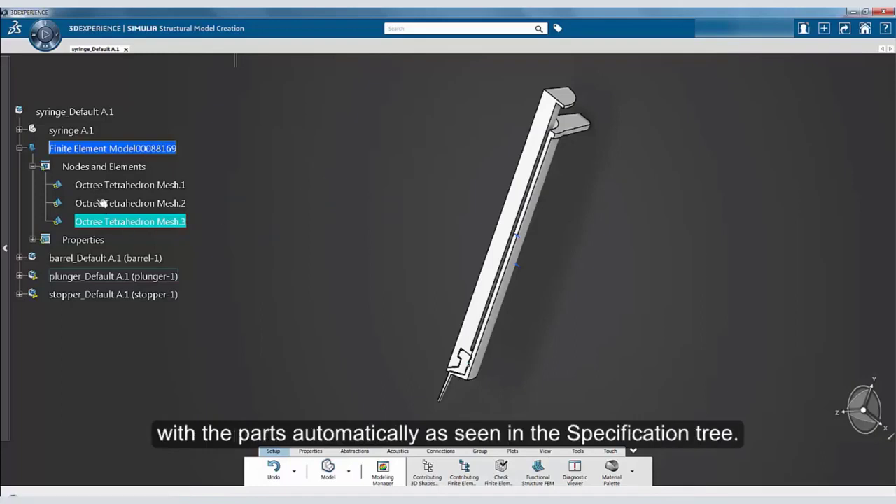
Review the definitions of the three solid sections under Properties to see which part each one belongs to.
click(32, 239)
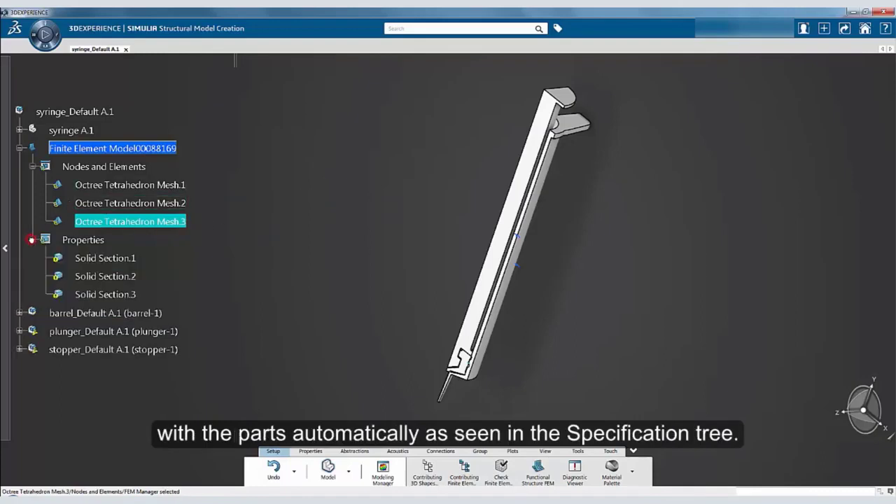
click(108, 257)
double_click(108, 258)
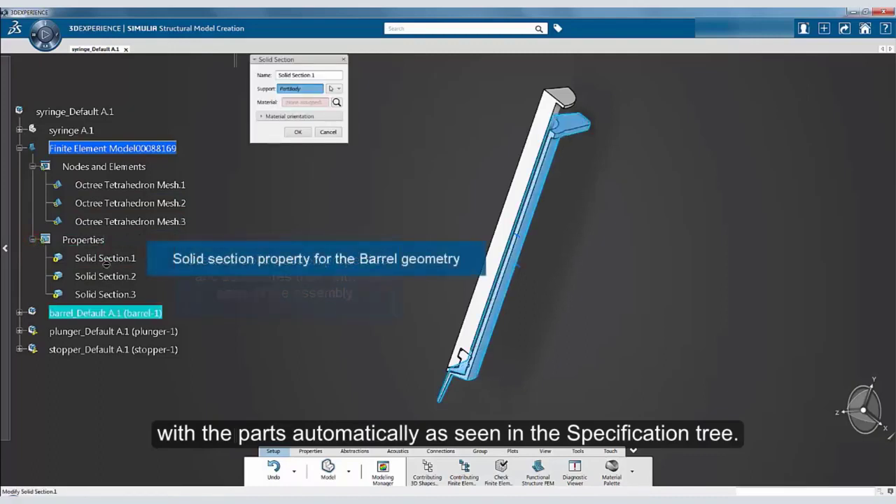
click(329, 132)
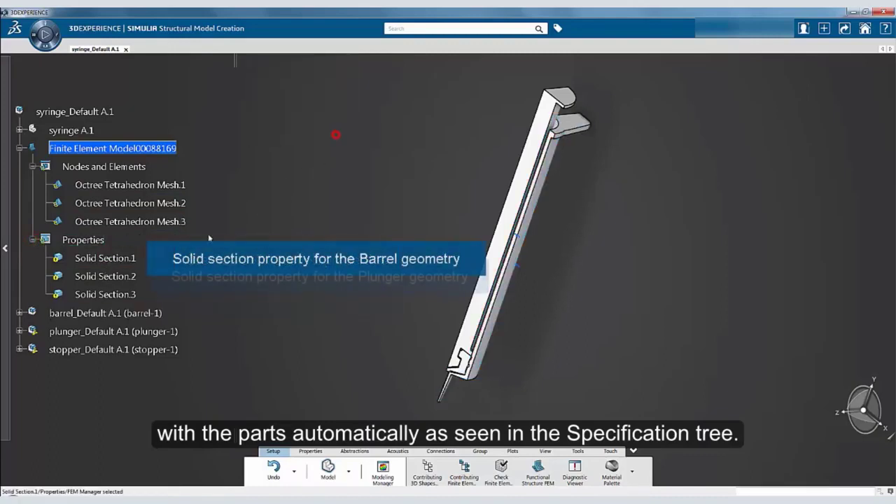
double_click(120, 276)
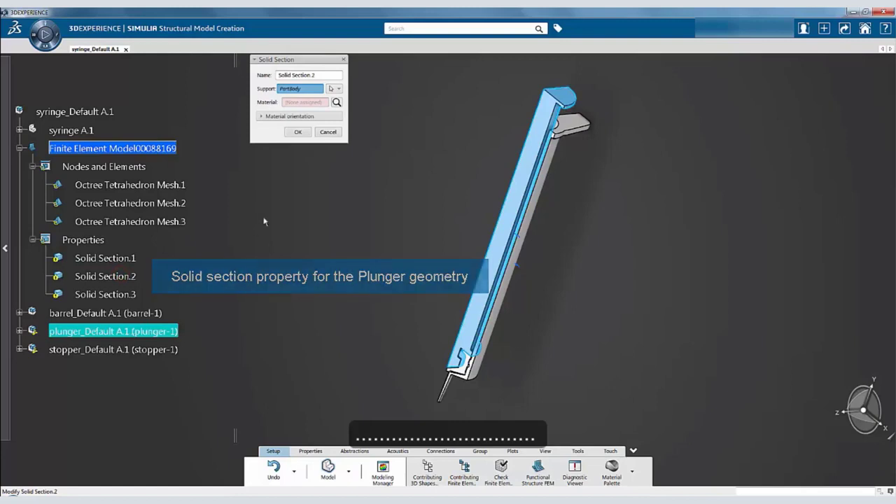
click(327, 133)
double_click(105, 294)
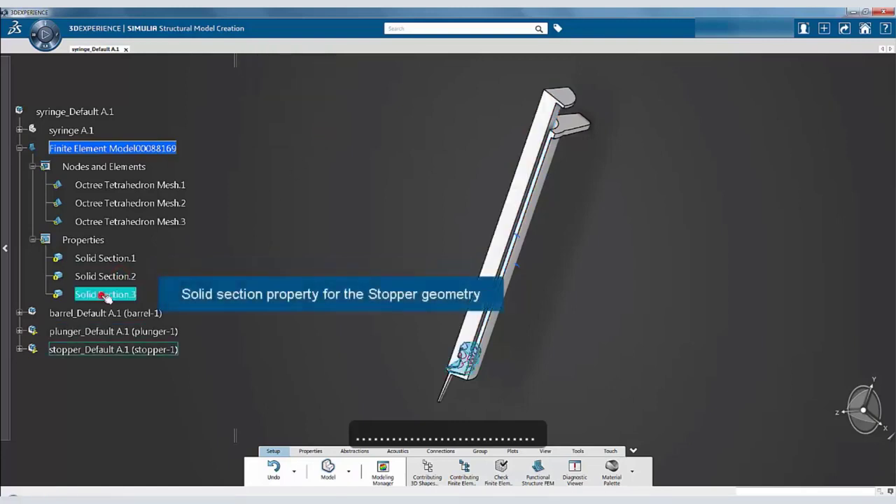
click(329, 132)
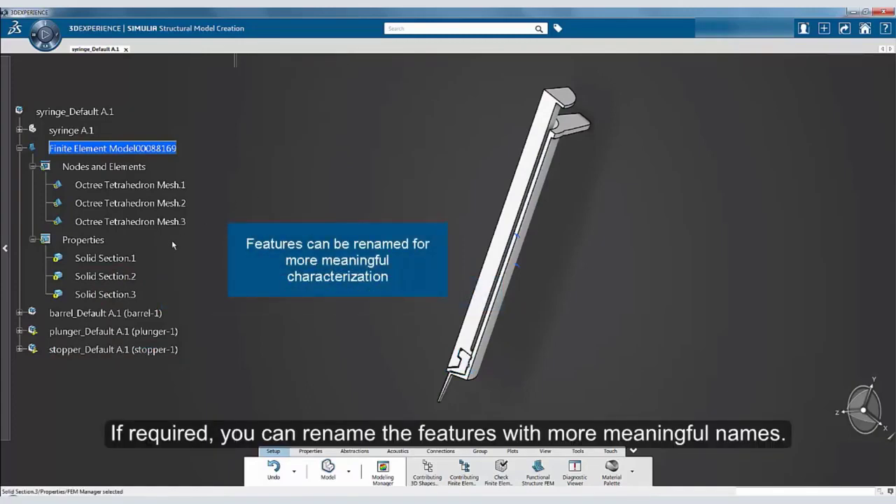
Rename Solid Section.1 as Solid Section.1-barrel through its definition.
right_click(139, 259)
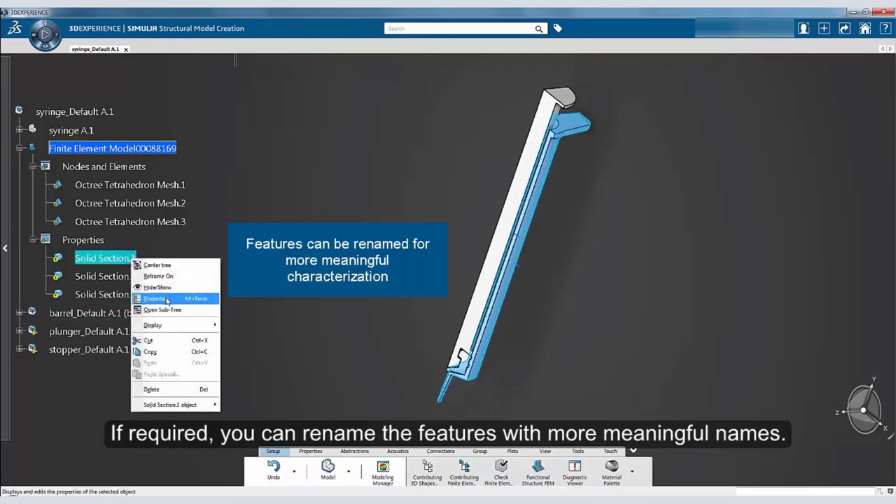
mouse_move(168, 404)
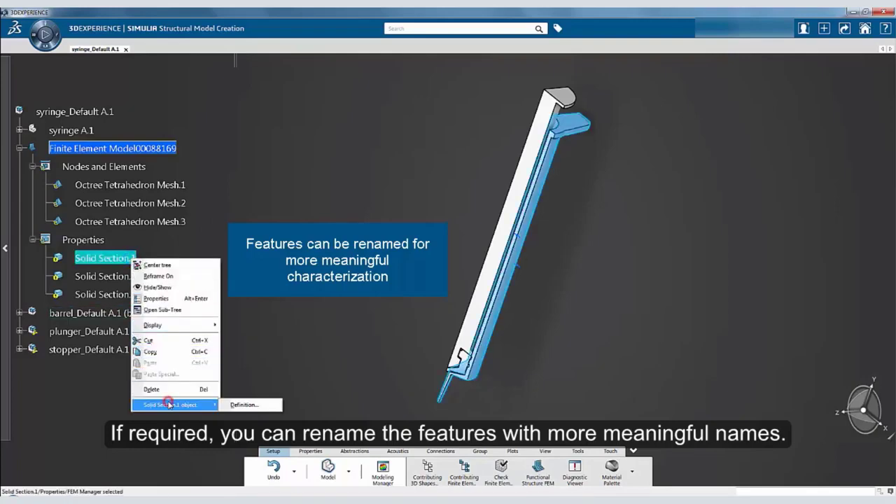
click(239, 405)
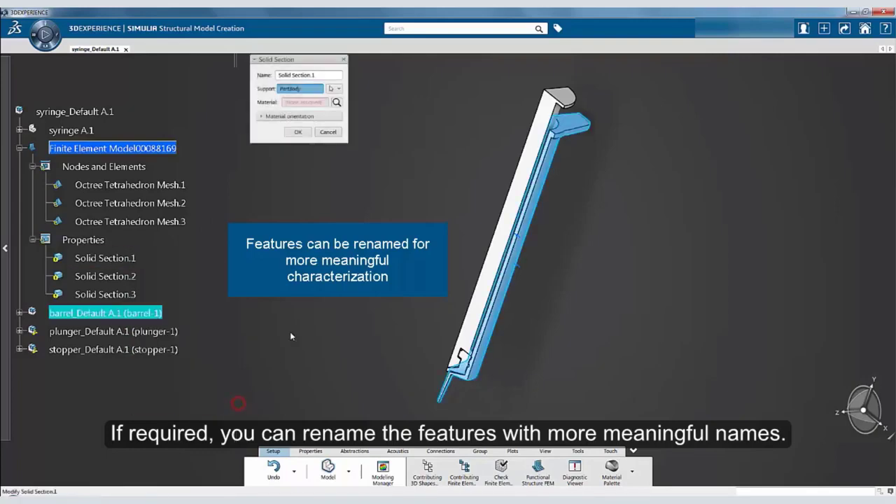
click(322, 74)
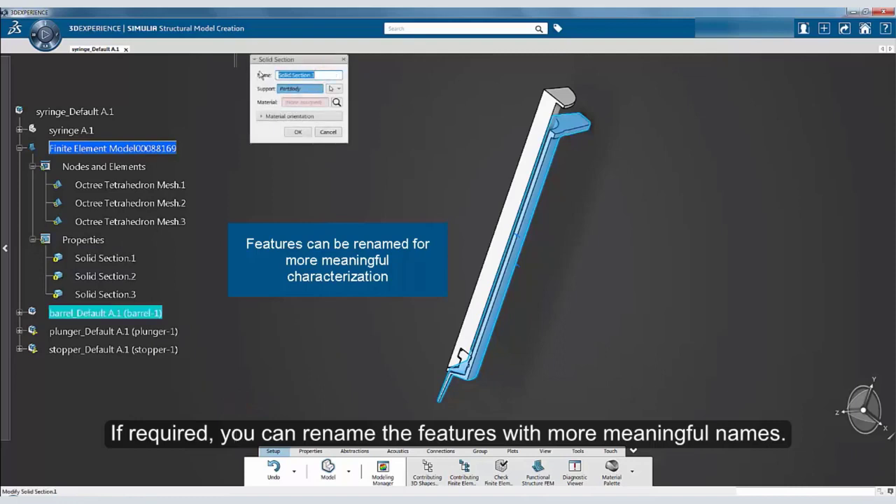
click(314, 75)
text(-barre)
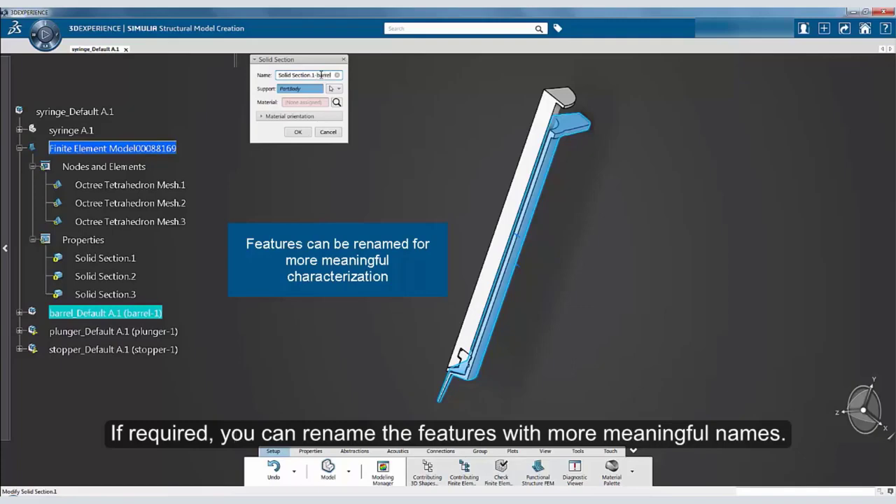
text(l)
click(298, 131)
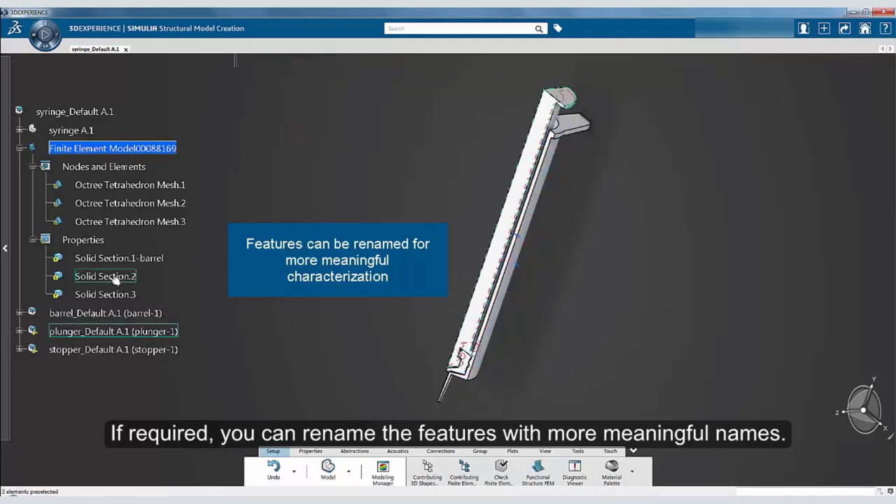
Rename Solid Section.2 as Solid Section.2-plunger through its feature properties.
right_click(115, 278)
click(123, 277)
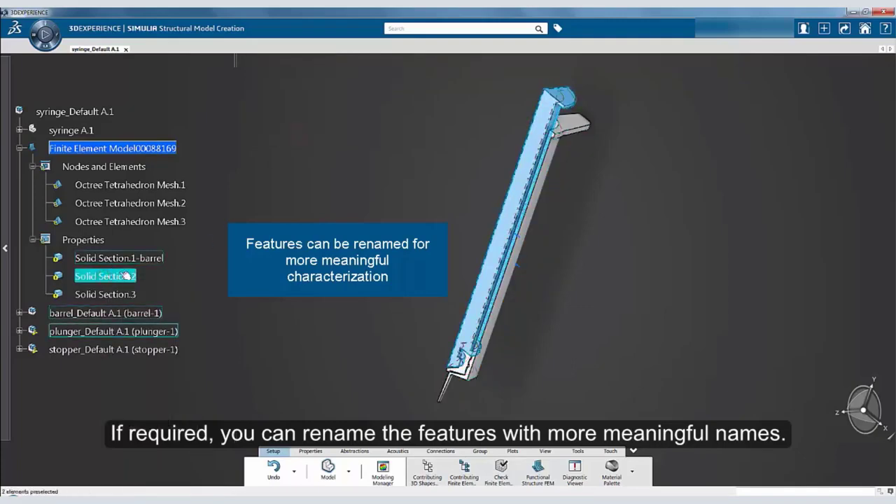
right_click(124, 277)
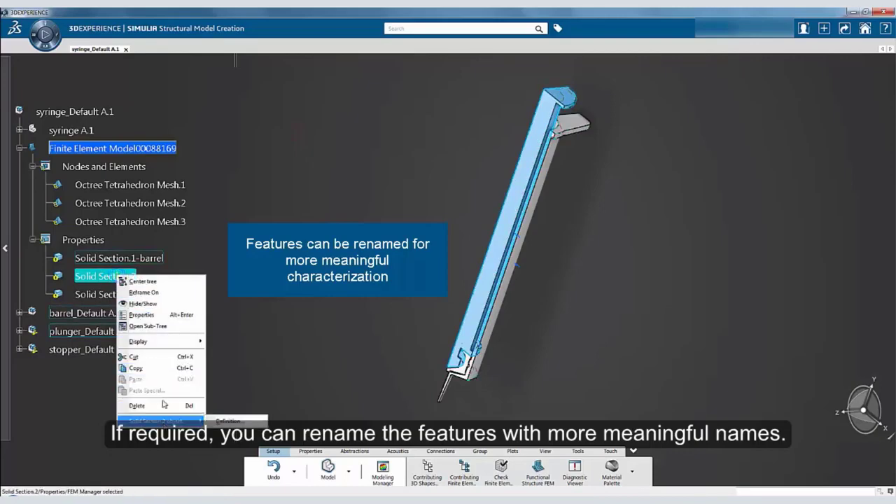
click(142, 315)
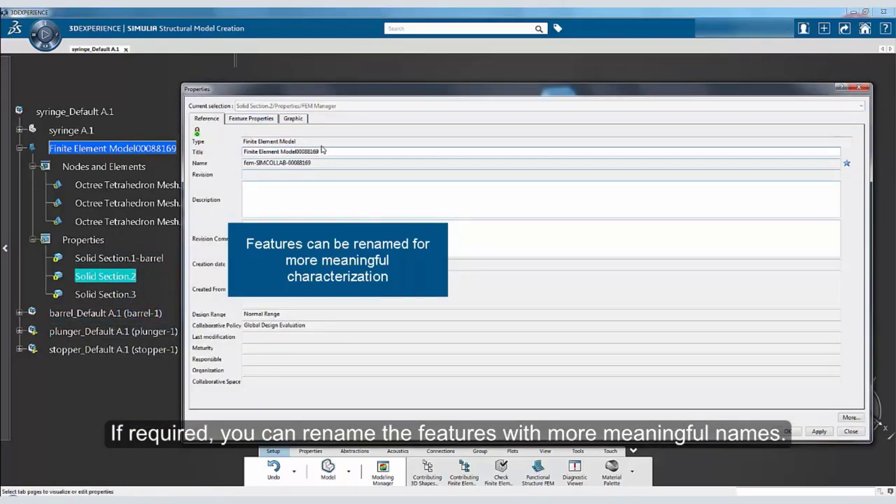
click(256, 118)
click(288, 133)
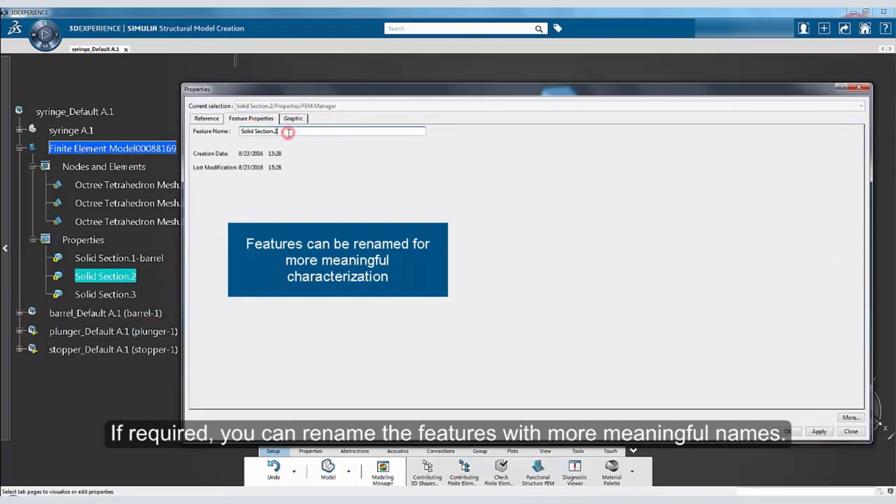
text(-plunger)
click(786, 432)
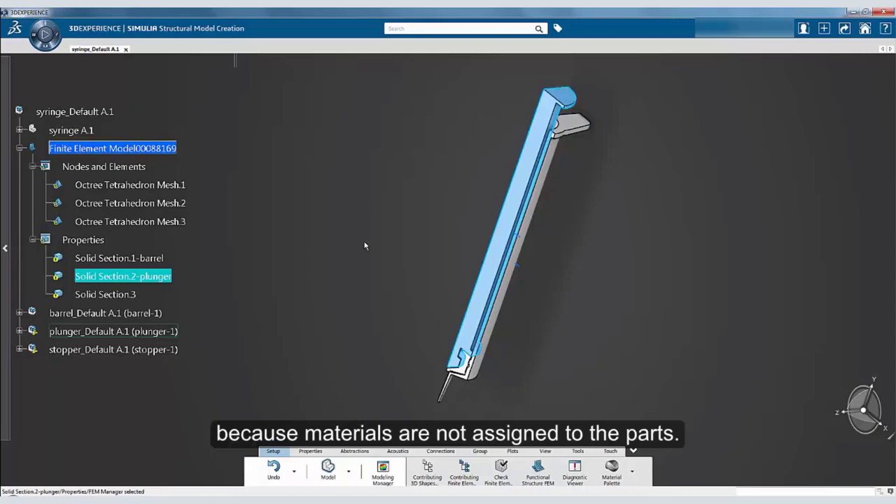
Check the material assignment in the barrel's solid section, and update all meshes under Nodes and Elements.
double_click(125, 258)
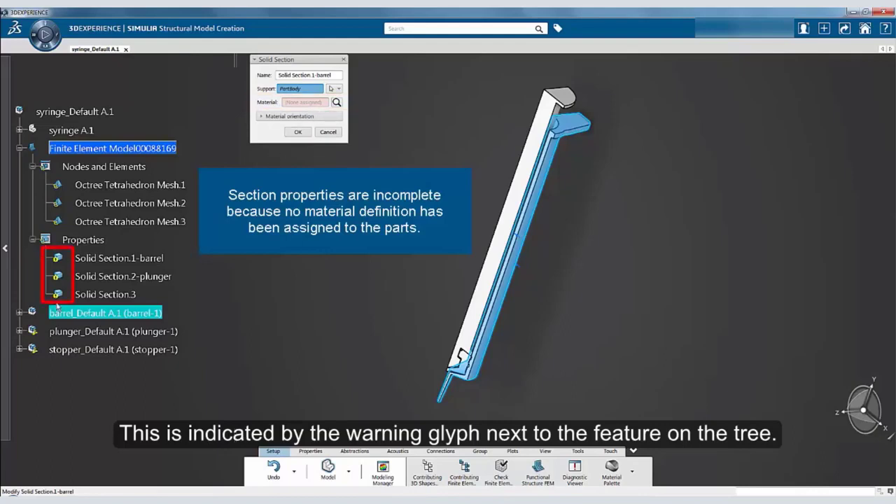
click(330, 134)
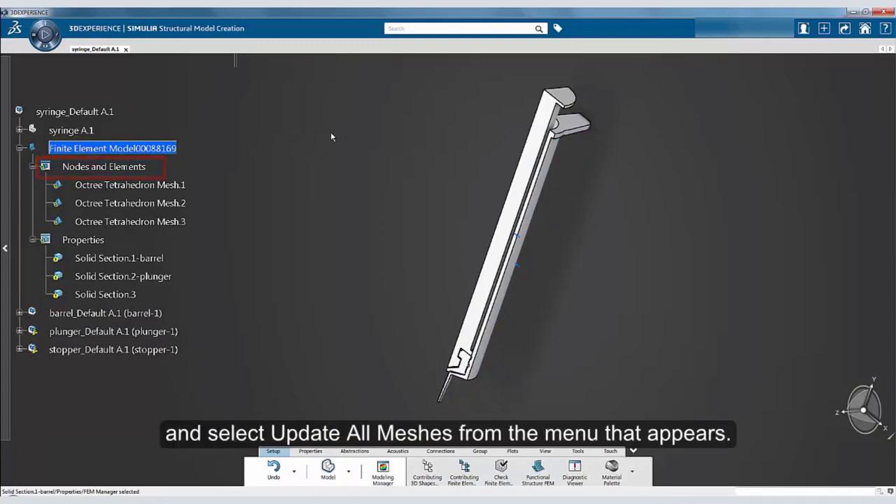
right_click(126, 167)
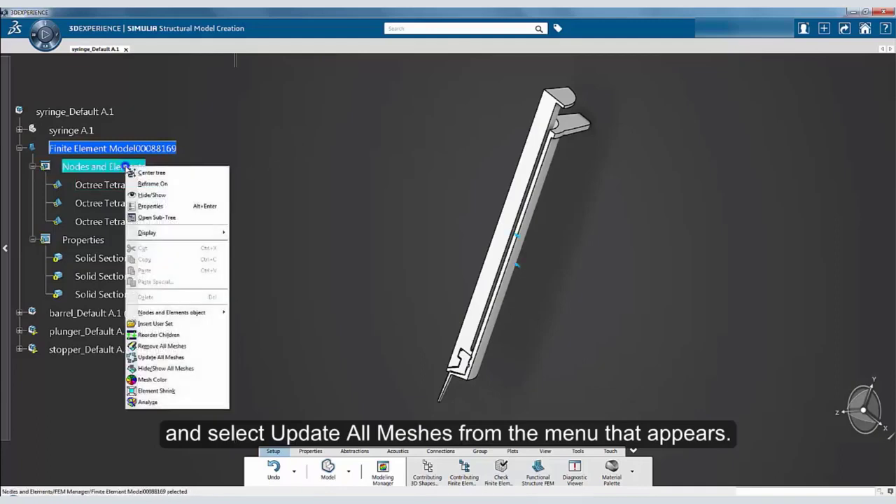
click(163, 359)
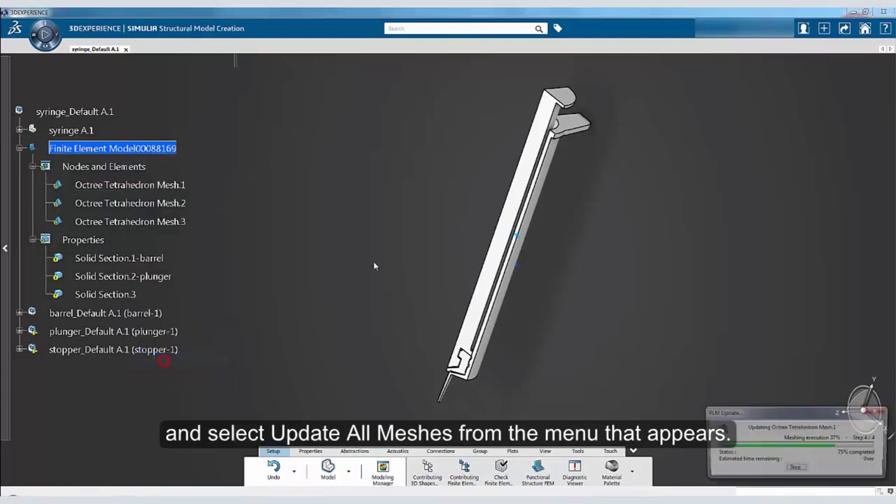